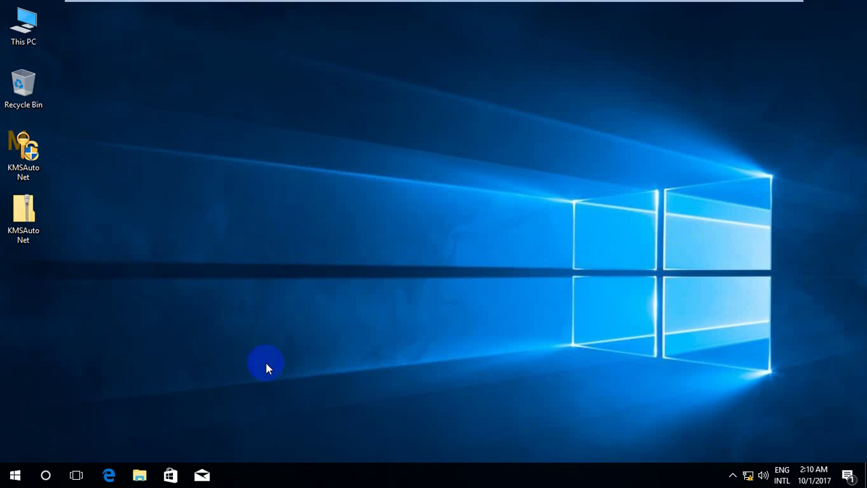
# Open the Start menu with its side pane expanded, then leave the full-screen virtual machine
pyautogui.click(15, 476)
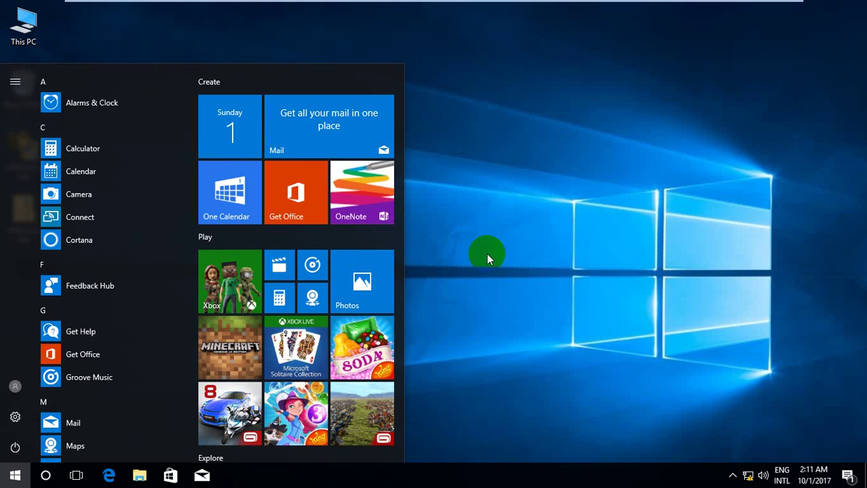
pyautogui.press('Return')
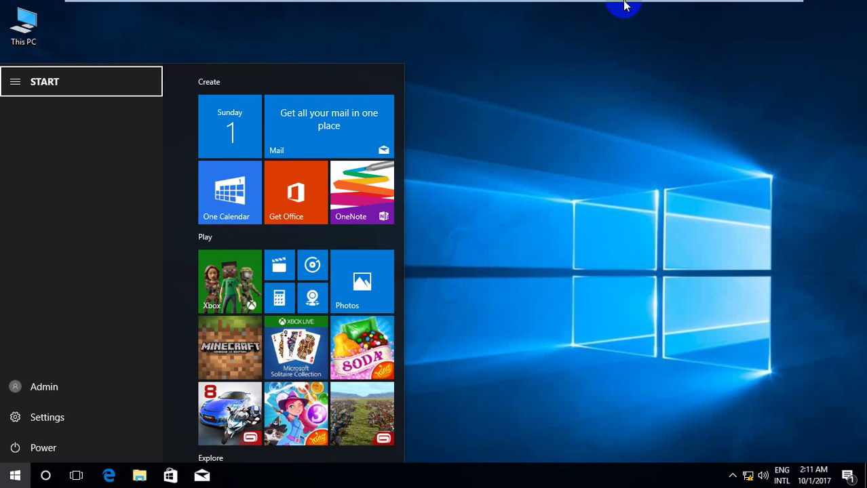
pyautogui.moveTo(624, 4)
pyautogui.click(753, 9)
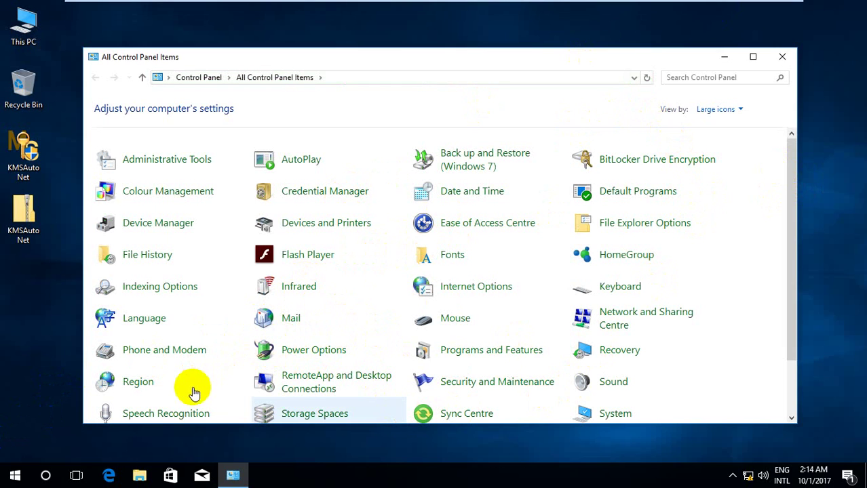
# Show All Control Panel Items as large icons, scrolled down to User Accounts
pyautogui.click(791, 225)
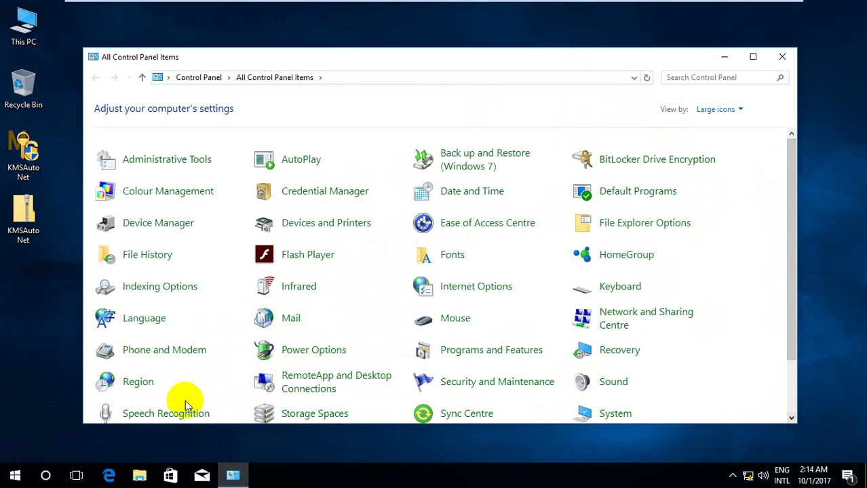
pyautogui.click(156, 415)
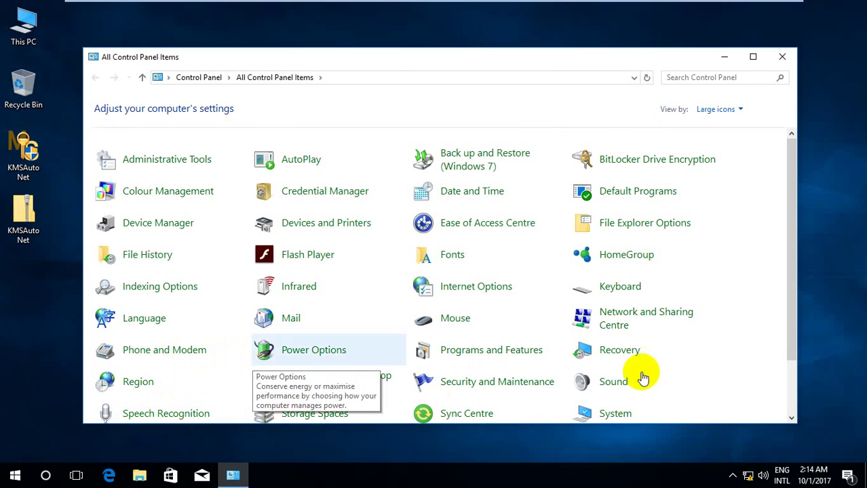
pyautogui.click(791, 385)
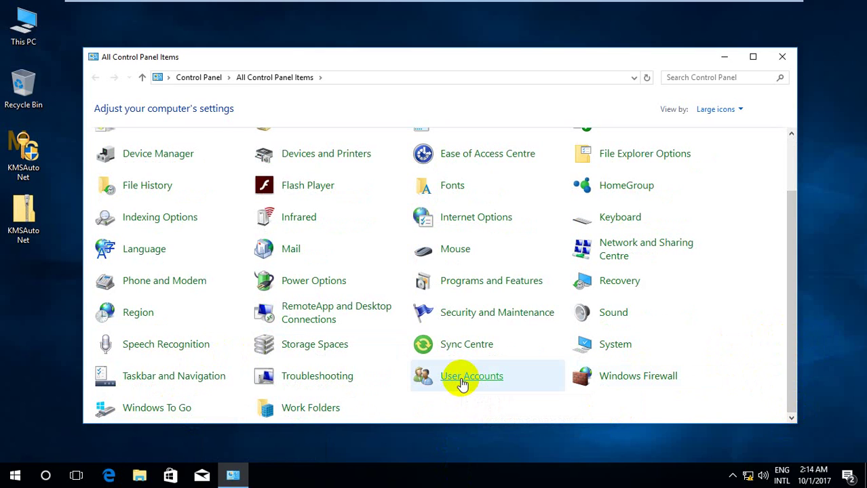
# Restore the Windows 10 virtual machine and open User Accounts in Control Panel
pyautogui.moveTo(493, 2)
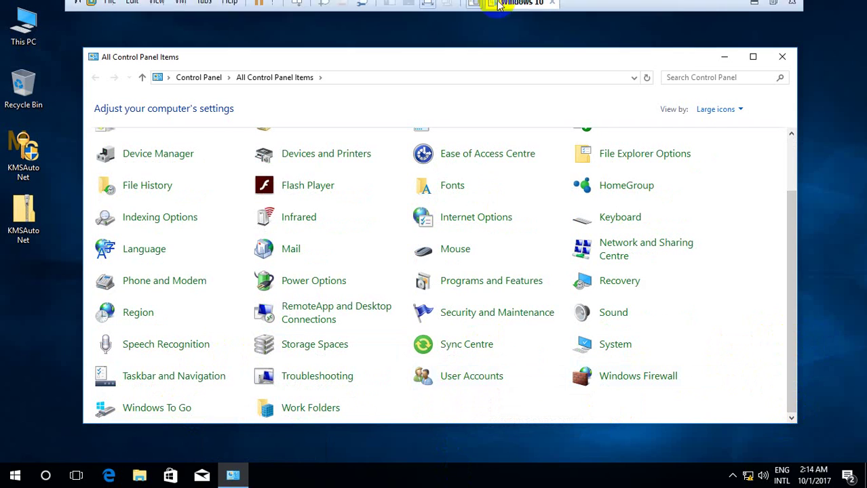
pyautogui.click(752, 9)
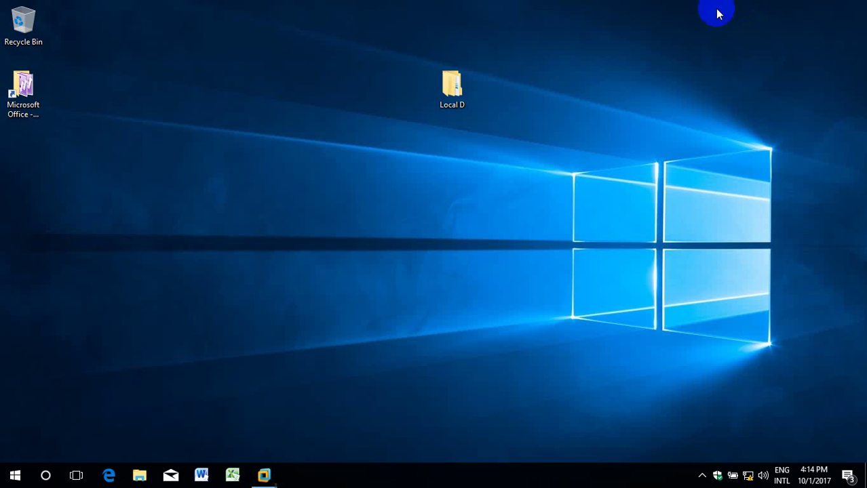
pyautogui.click(269, 475)
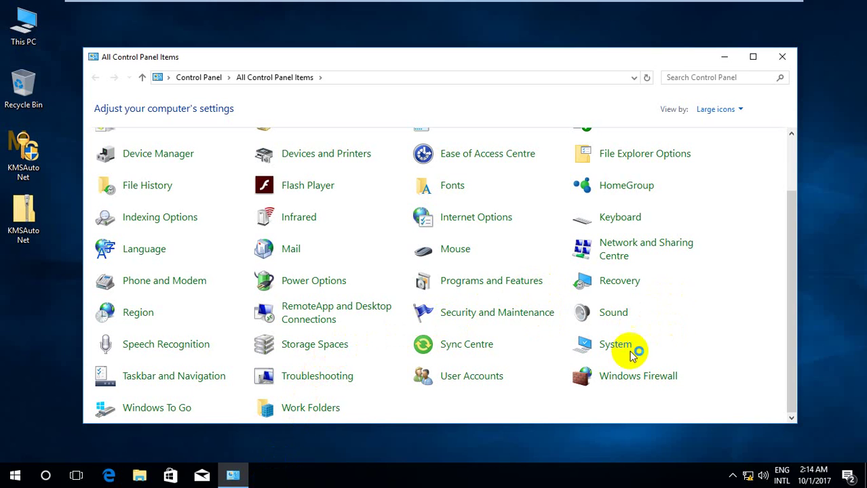
pyautogui.click(471, 376)
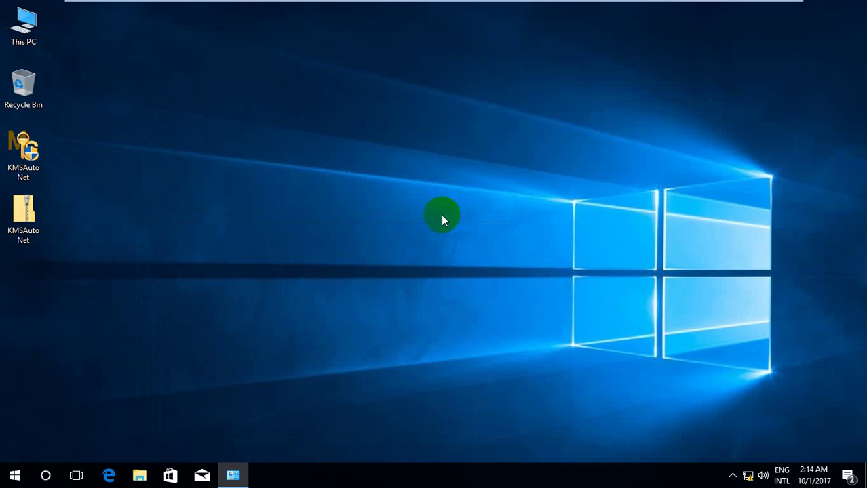
pyautogui.click(236, 476)
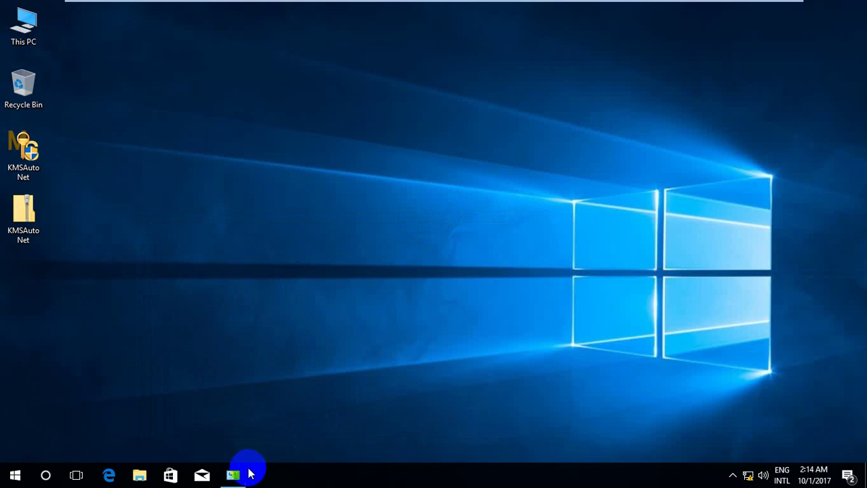
# Refresh the desktop and bring back Control Panel on the Admin account's User Accounts page
pyautogui.moveTo(484, 2)
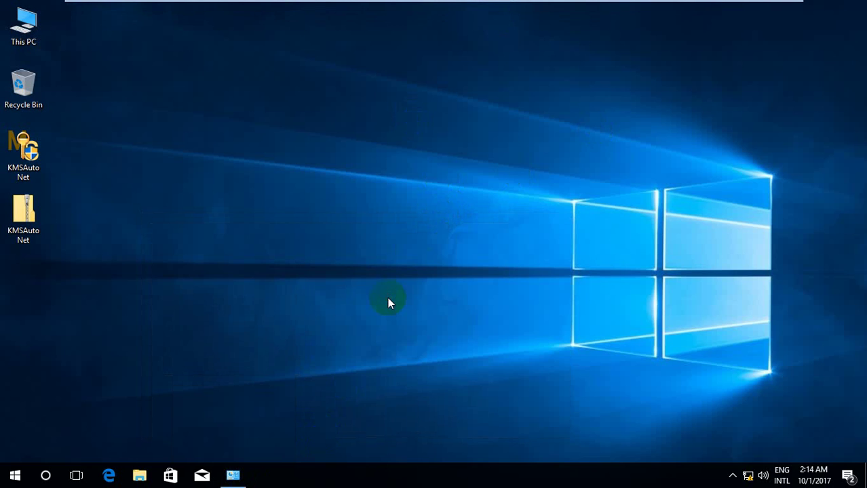
pyautogui.click(392, 271)
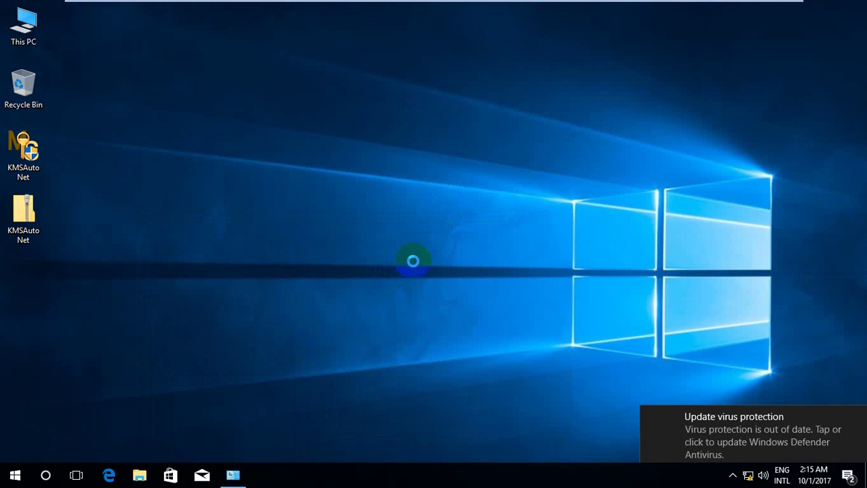
pyautogui.moveTo(616, 4)
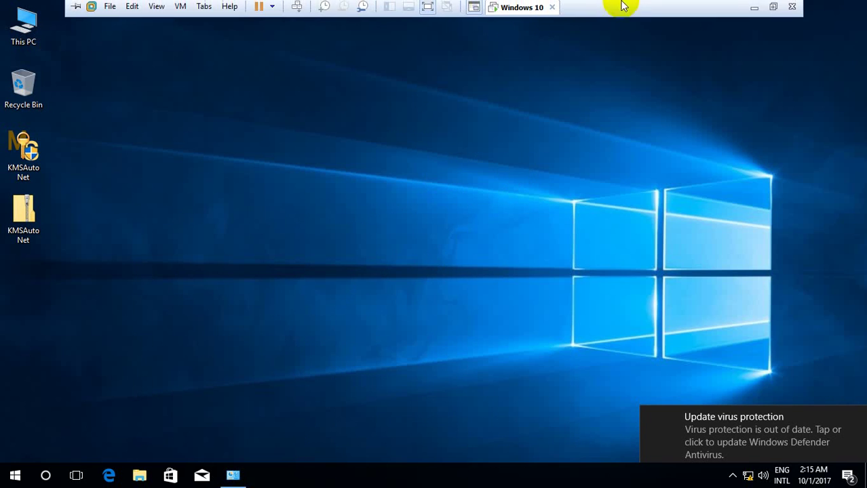
pyautogui.click(753, 10)
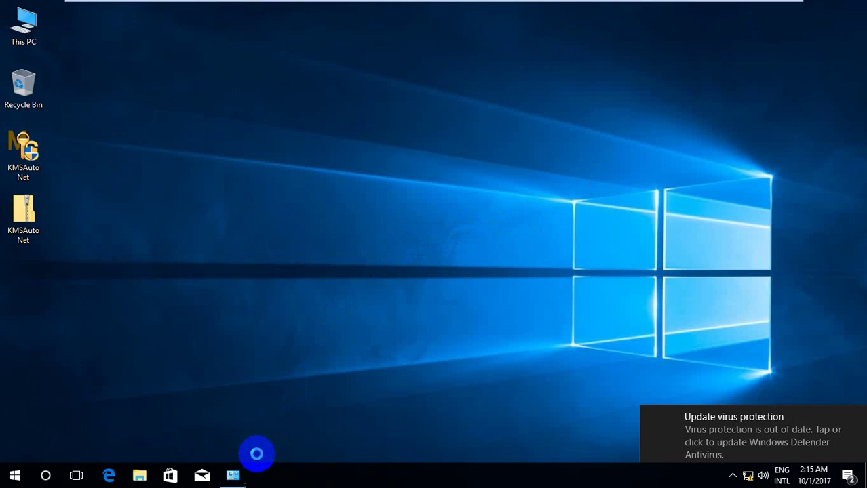
pyautogui.rightClick(314, 290)
pyautogui.click(406, 328)
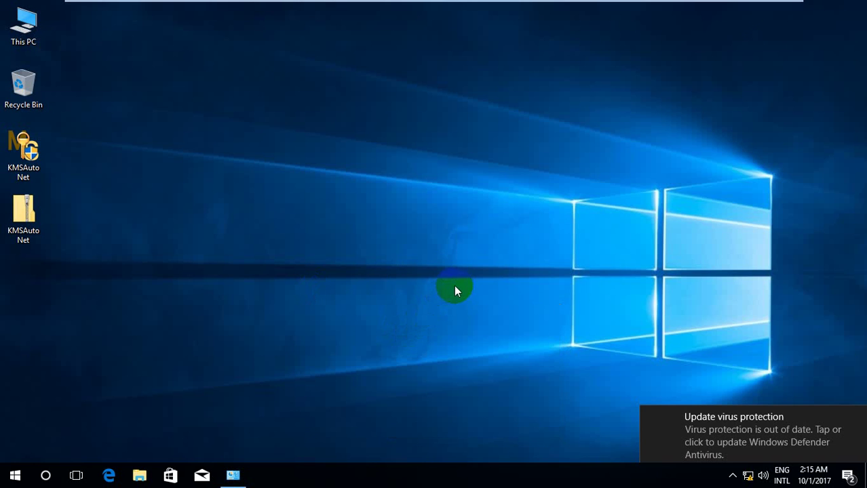
pyautogui.click(234, 476)
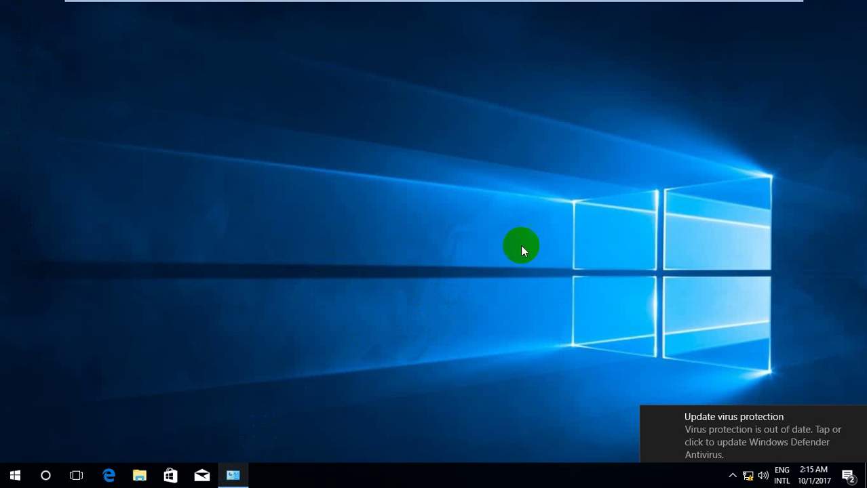
pyautogui.click(745, 10)
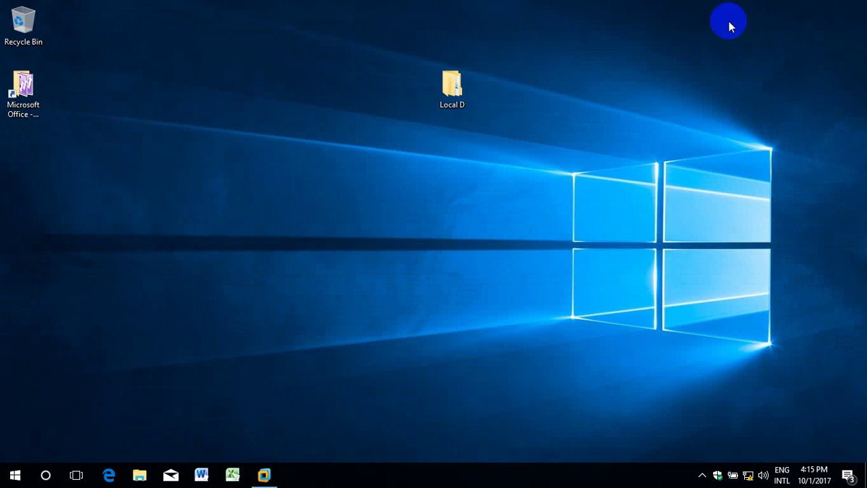
pyautogui.click(522, 193)
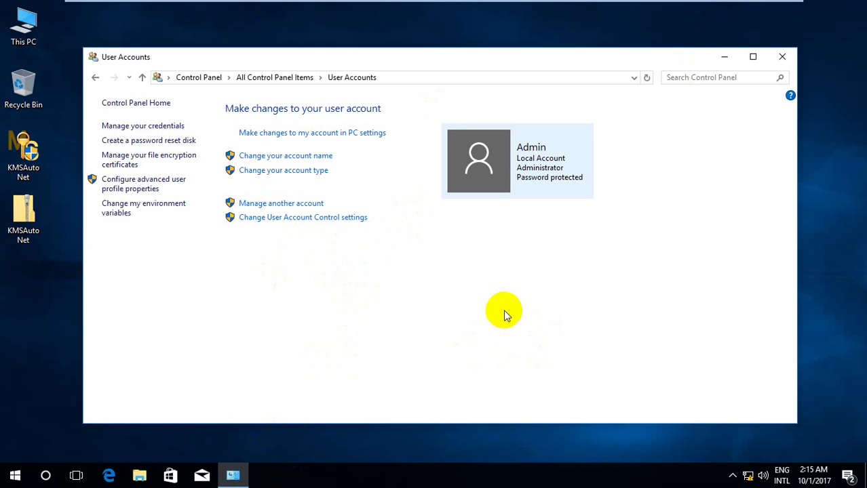
# Return to the virtual machine and open Manage another account, listing the Admin account
pyautogui.press('alt')
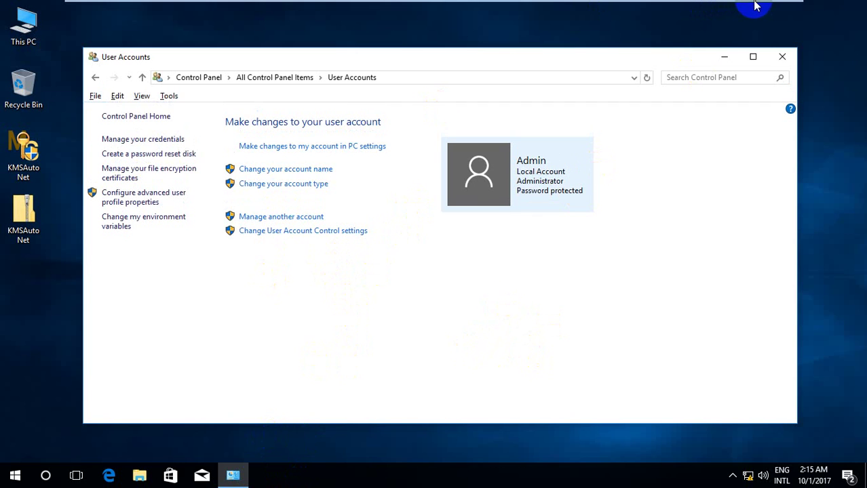
pyautogui.click(755, 7)
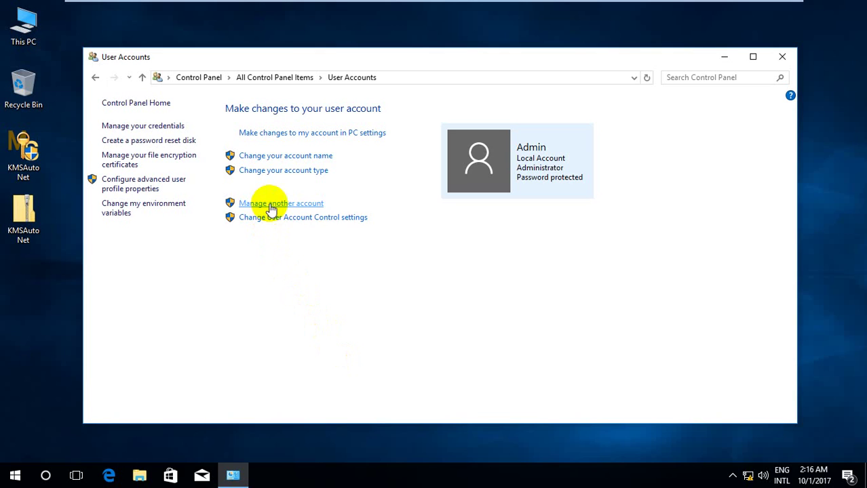
pyautogui.click(290, 204)
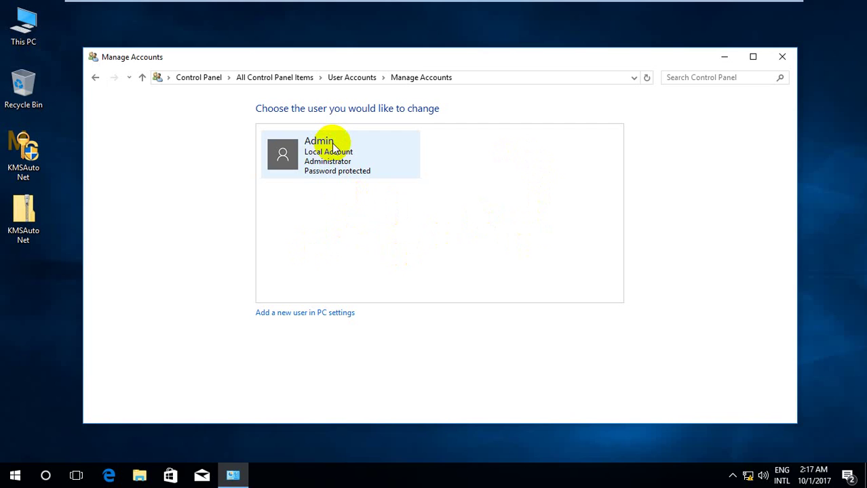
# Open the Admin account's Change the password page, then minimize Control Panel
pyautogui.click(297, 159)
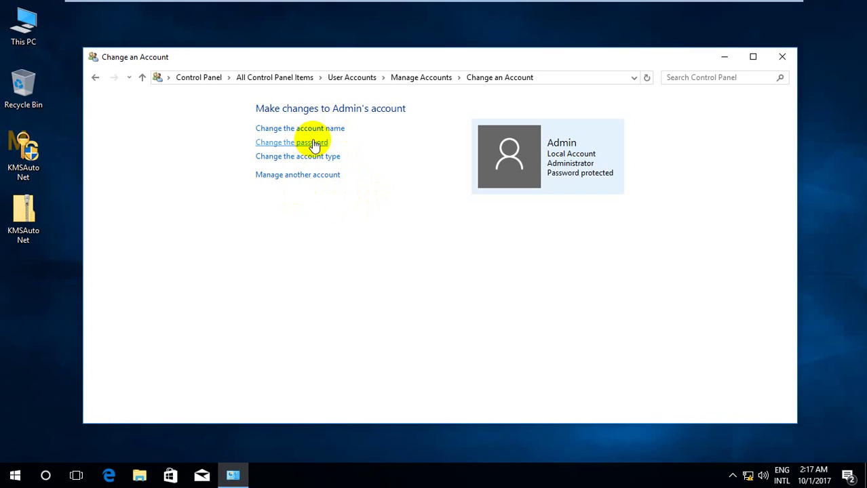
pyautogui.click(314, 142)
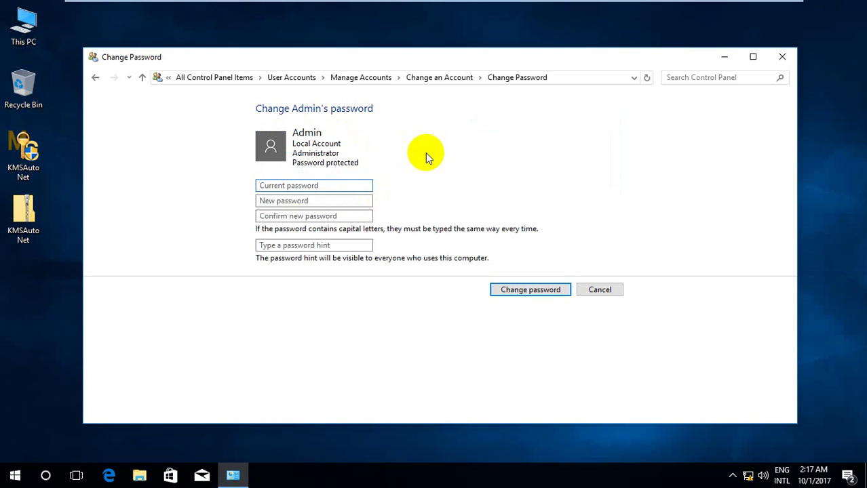
pyautogui.click(723, 57)
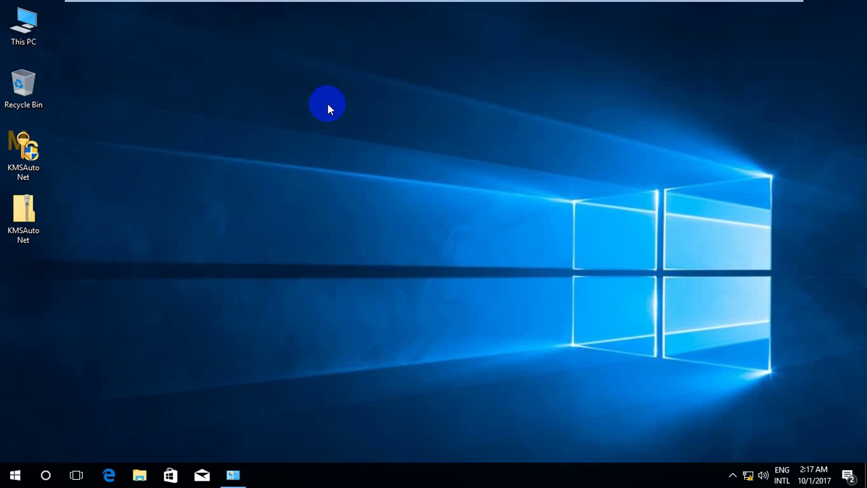
# Create a desktop text file named 'New Text Document' and open it in Notepad
pyautogui.rightClick(328, 108)
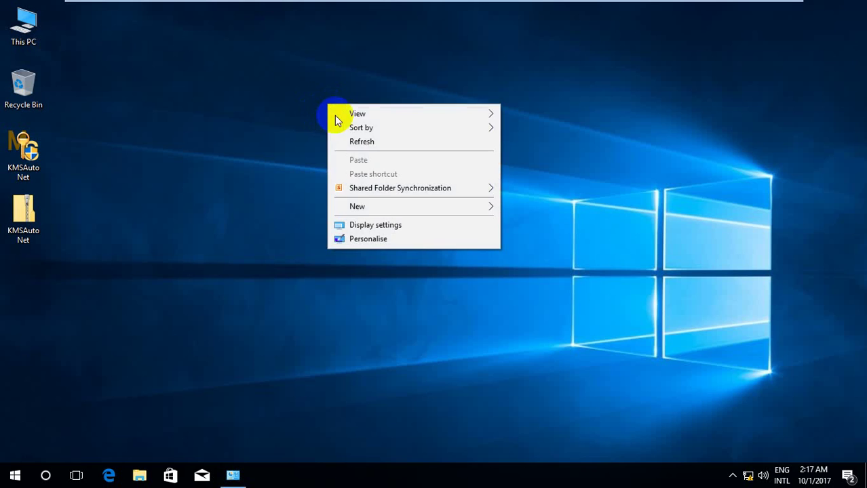
pyautogui.click(478, 209)
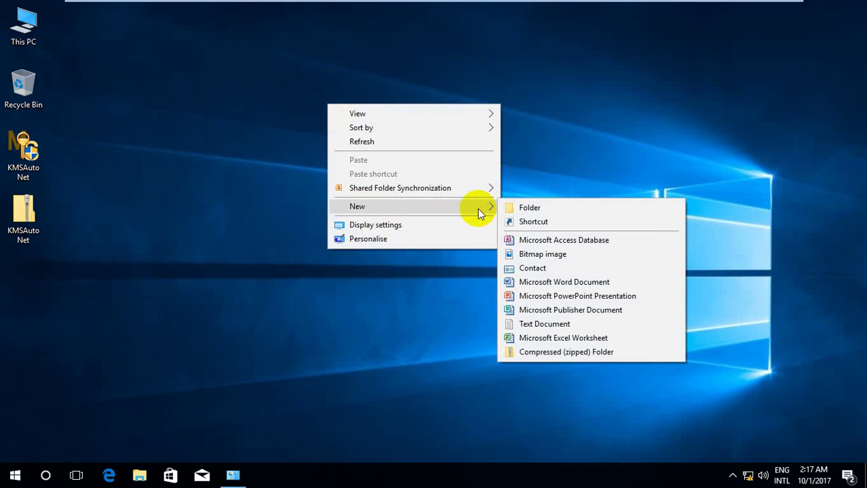
pyautogui.click(526, 325)
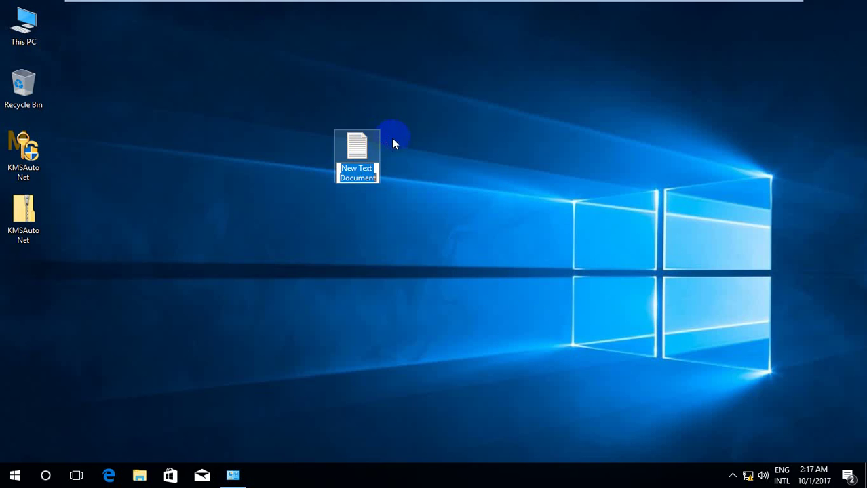
pyautogui.click(360, 148)
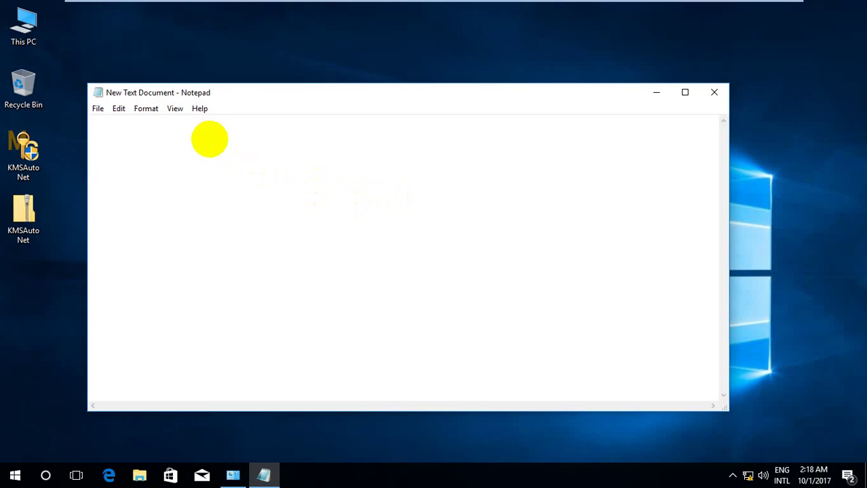
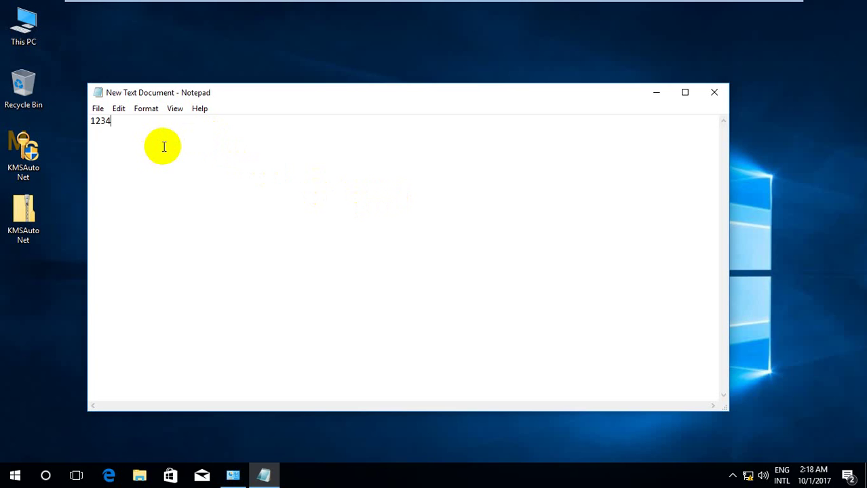
# Type the current password and the new password on two separate lines in Notepad
pyautogui.press('Return')
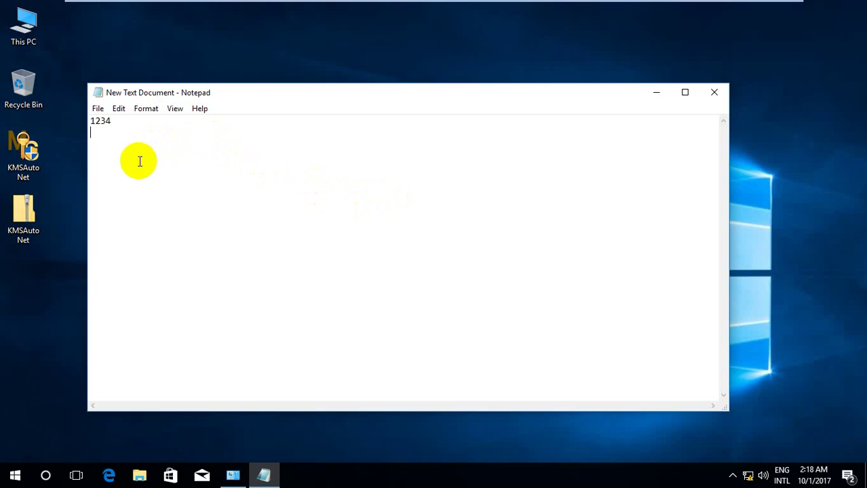
pyautogui.moveTo(196, 94); pyautogui.dragTo(251, 62)
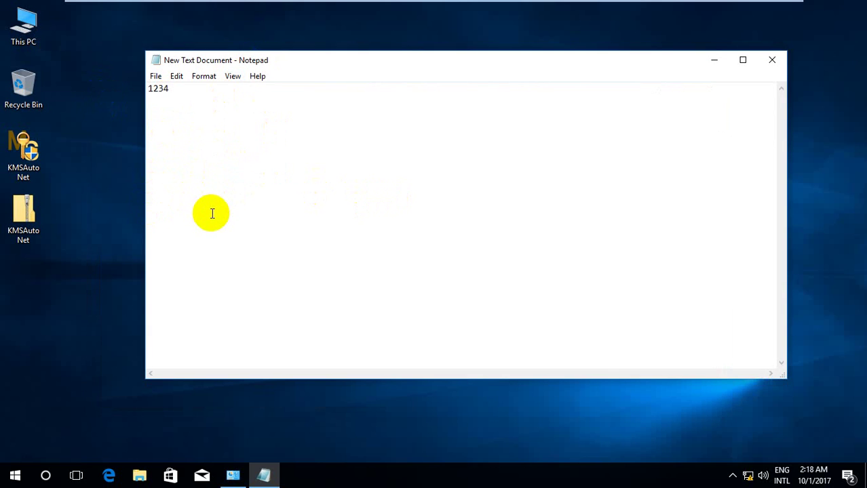
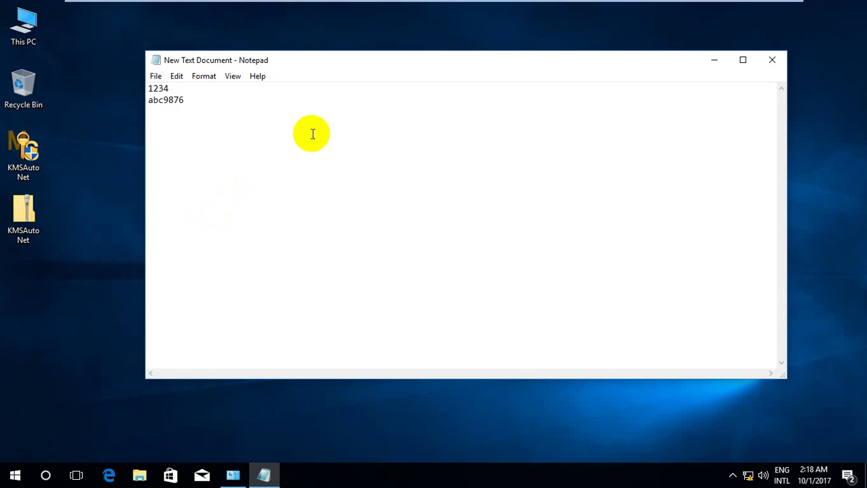
# Copy the current password from the first Notepad line
pyautogui.click(167, 88)
pyautogui.moveTo(167, 88); pyautogui.dragTo(139, 86)
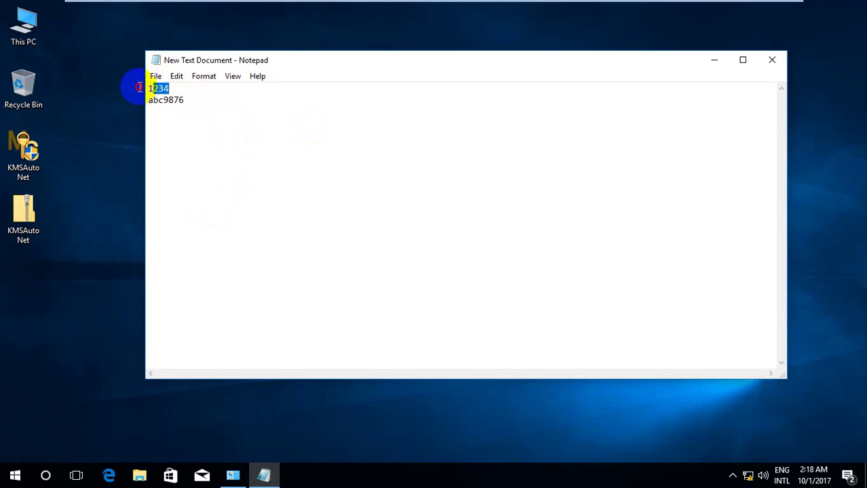
pyautogui.rightClick(159, 94)
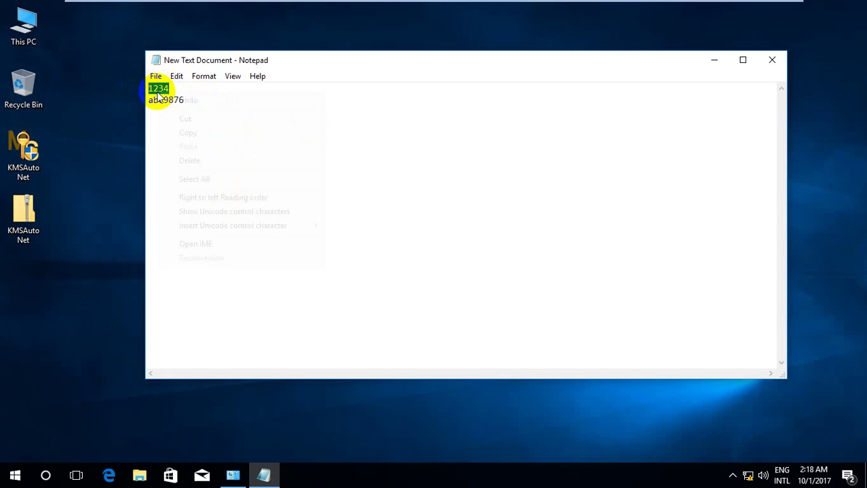
pyautogui.click(174, 134)
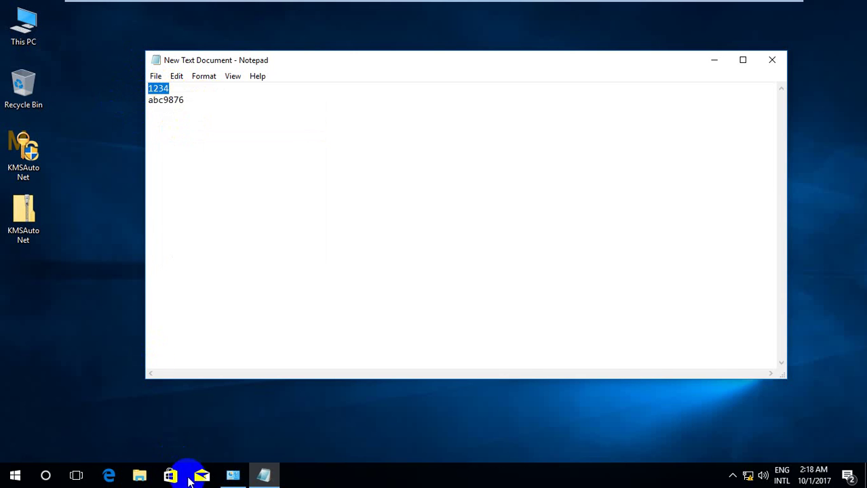
# Enter the Admin account's current password in the Change Password window
pyautogui.click(234, 474)
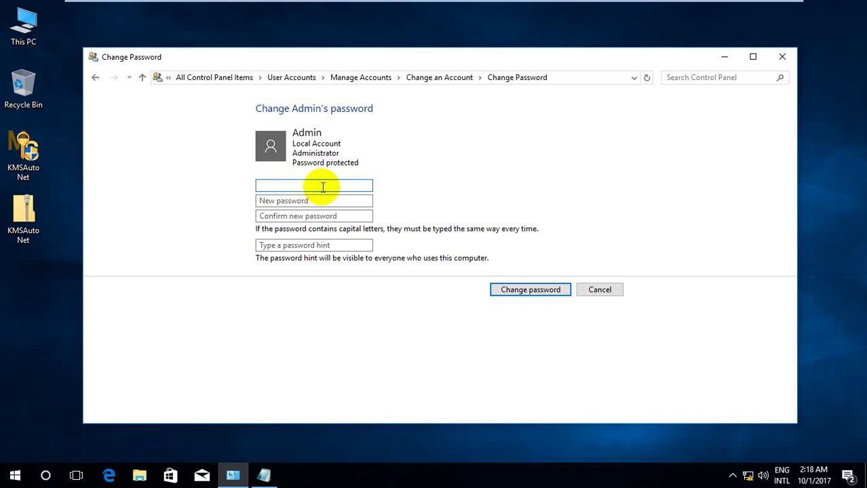
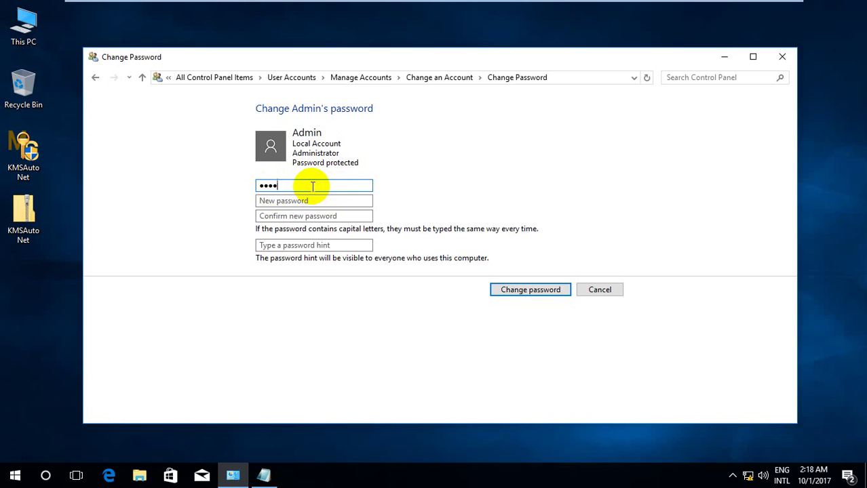
# Select the new password on Notepad's second line, then return to Change Password
pyautogui.click(264, 475)
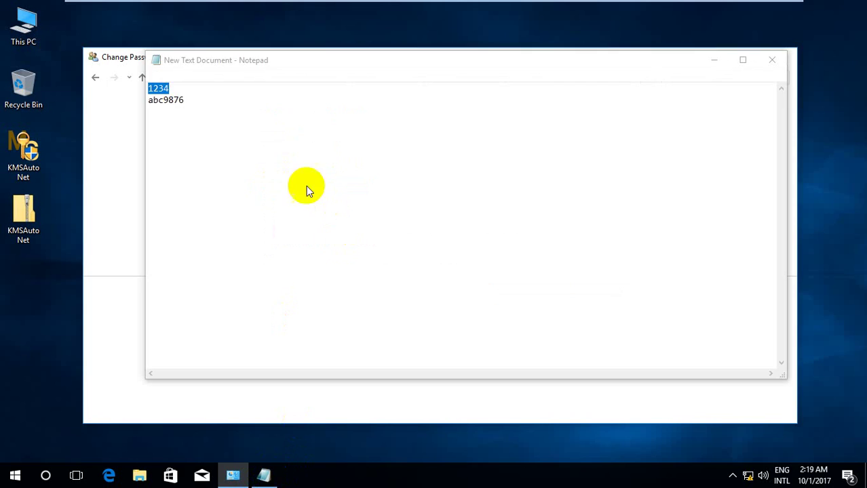
pyautogui.click(182, 99)
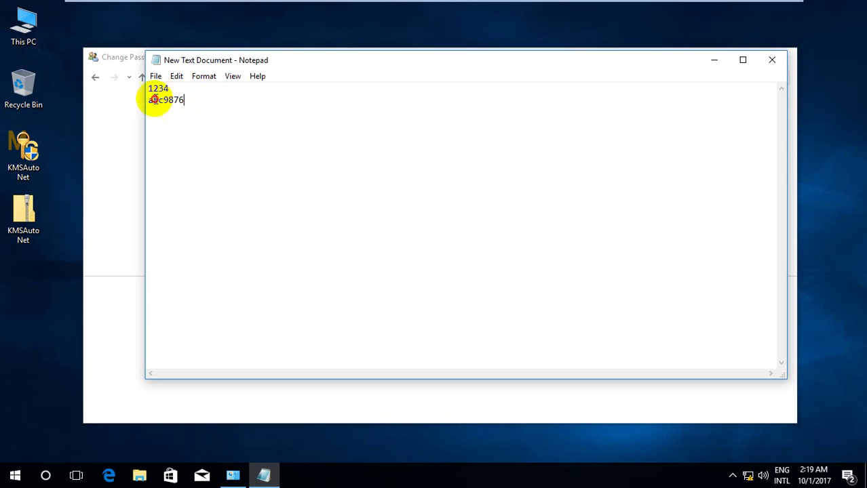
pyautogui.doubleClick(155, 100)
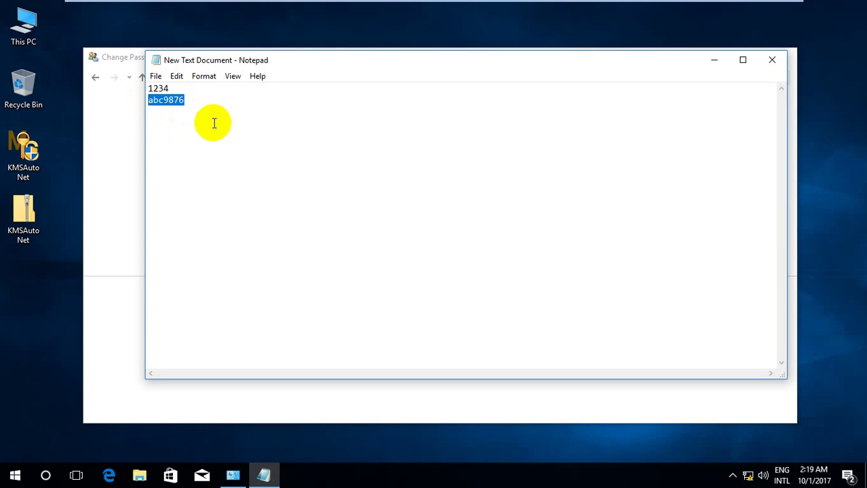
pyautogui.click(114, 171)
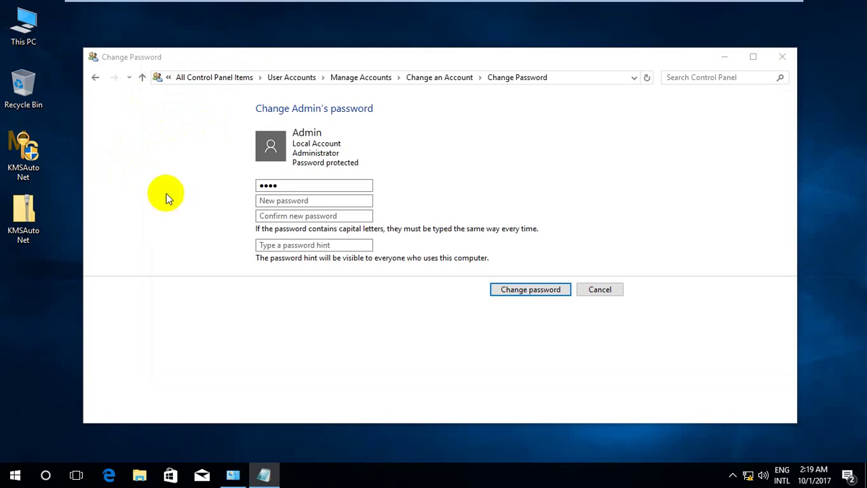
# Enter the new password, paste it into Confirm new password, and apply the change
pyautogui.click(273, 203)
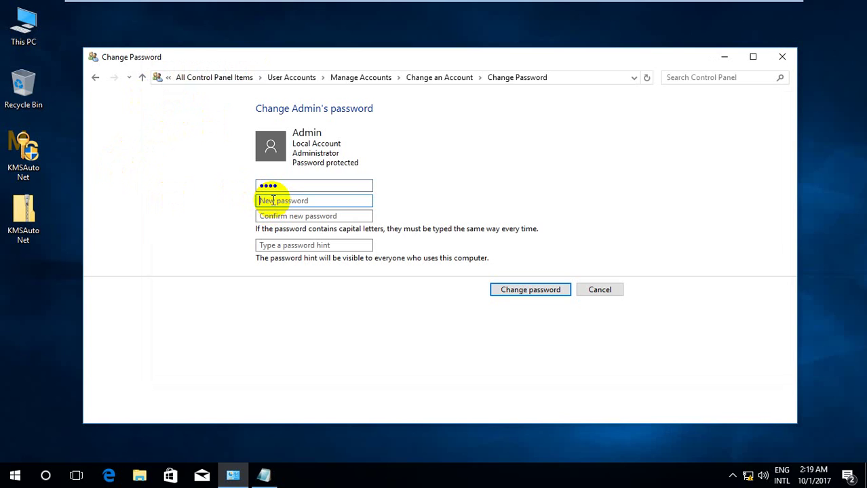
pyautogui.write('•••••••')
pyautogui.click(273, 216)
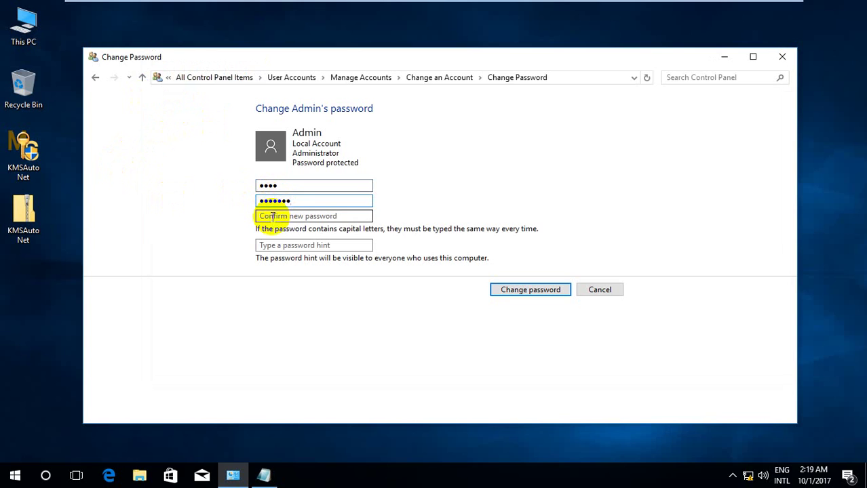
pyautogui.rightClick(271, 217)
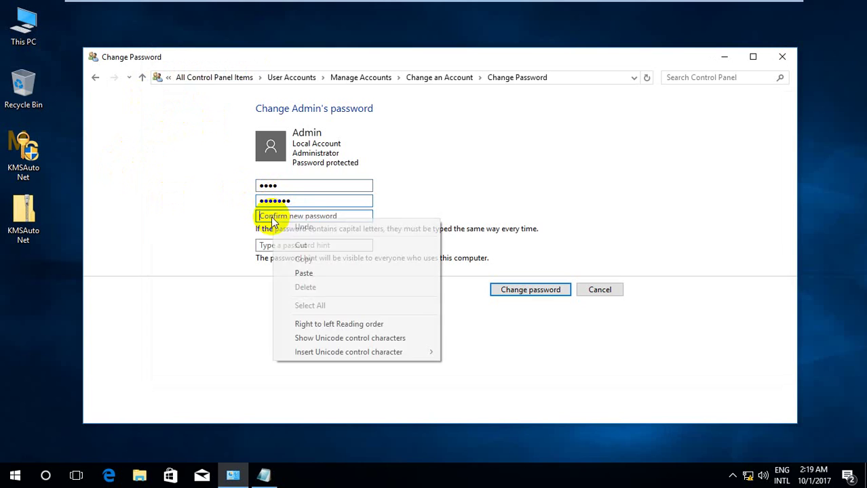
pyautogui.click(311, 272)
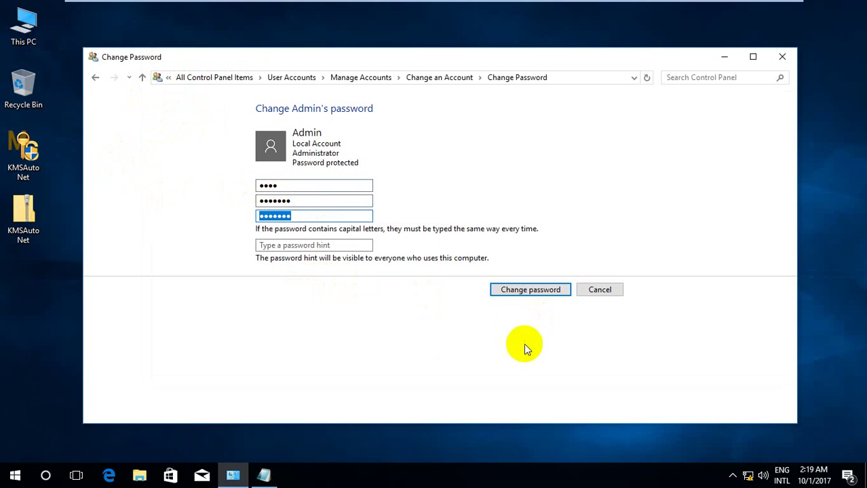
pyautogui.click(316, 214)
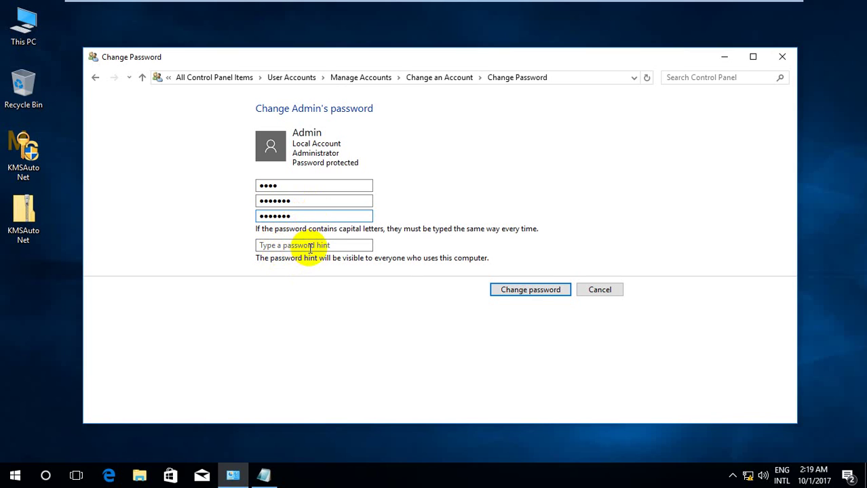
pyautogui.click(539, 288)
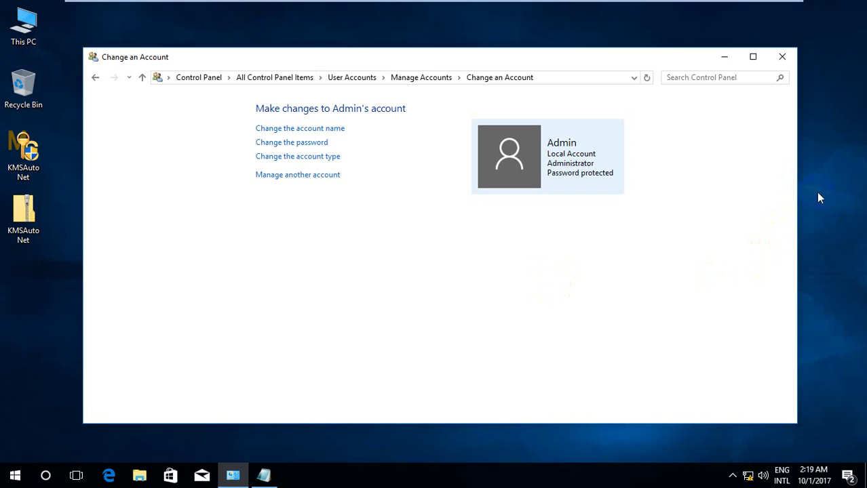
# Close Control Panel, close Notepad without saving the notes, and open the Start menu
pyautogui.click(784, 58)
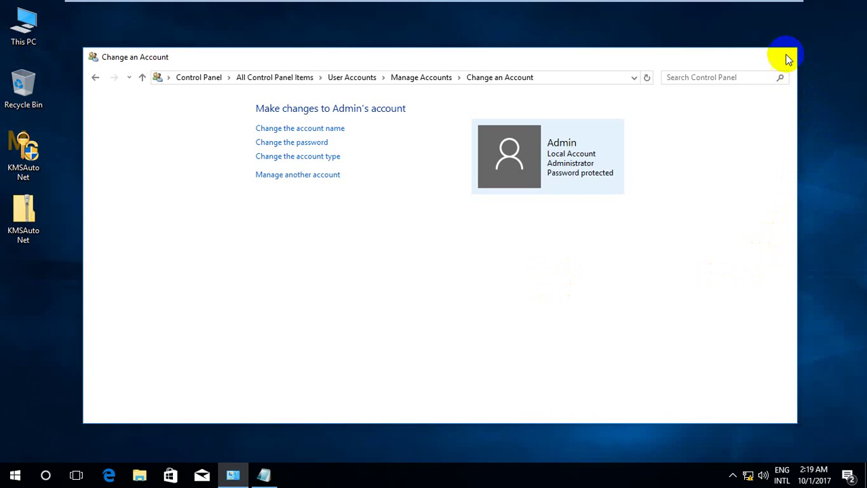
pyautogui.click(774, 59)
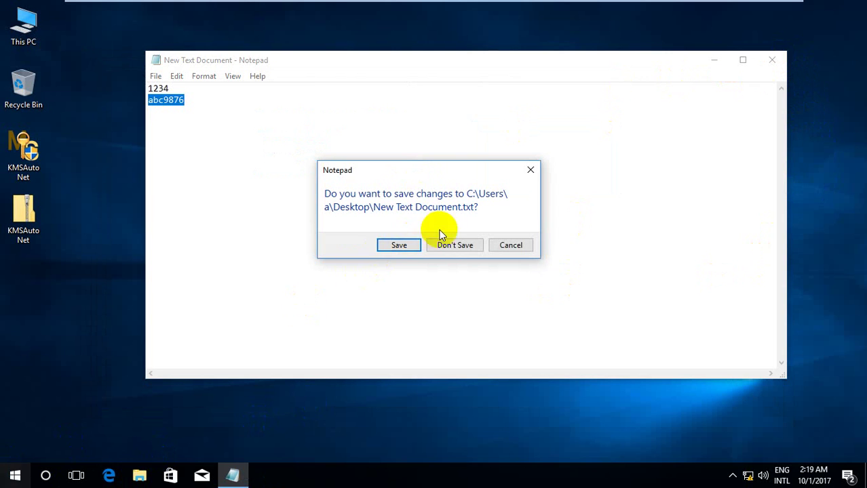
pyautogui.press('Return')
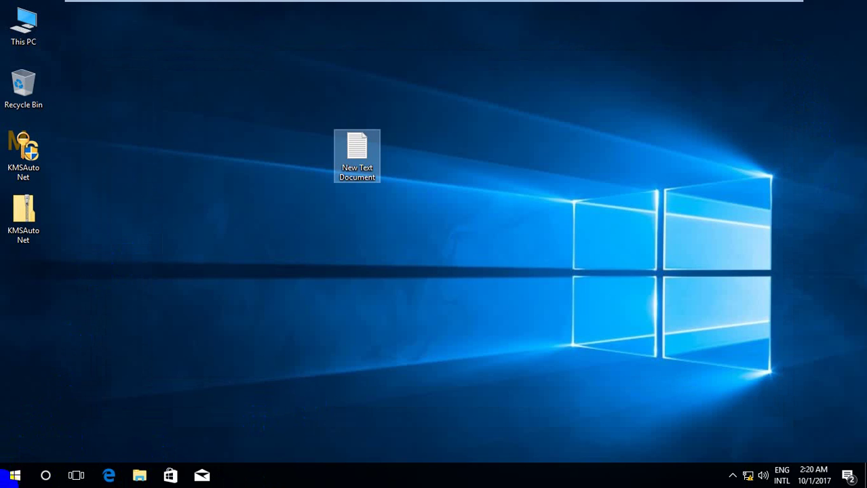
pyautogui.click(7, 476)
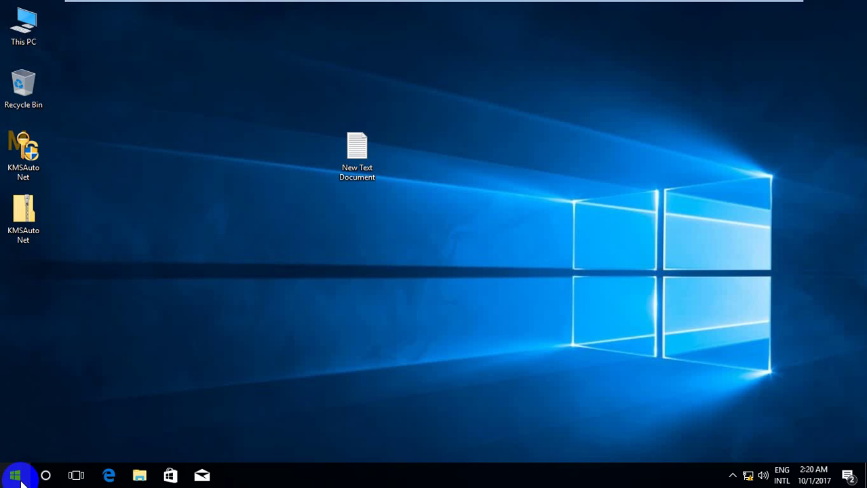
# Sign out of the Admin account from the Start menu's account options, leaving the lock screen
pyautogui.click(14, 476)
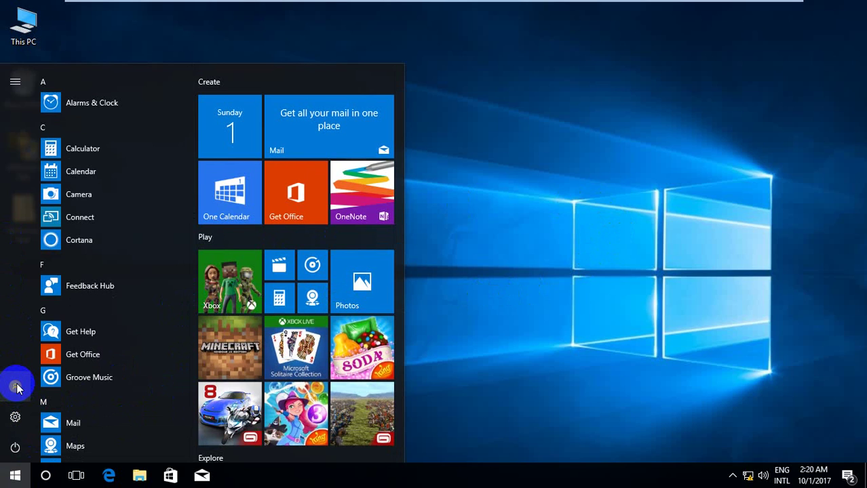
pyautogui.click(16, 388)
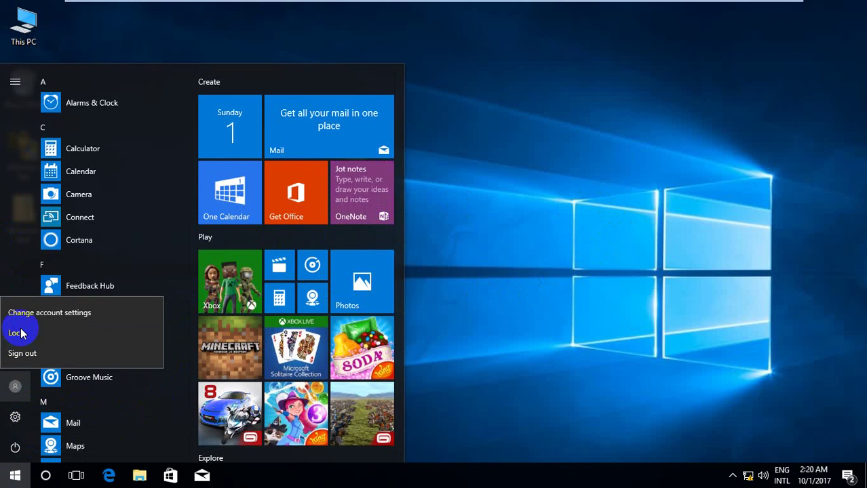
pyautogui.click(21, 333)
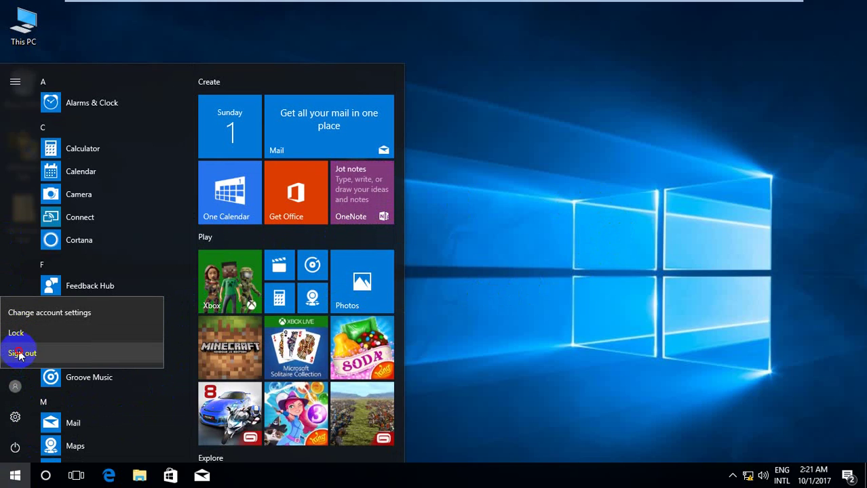
pyautogui.click(477, 304)
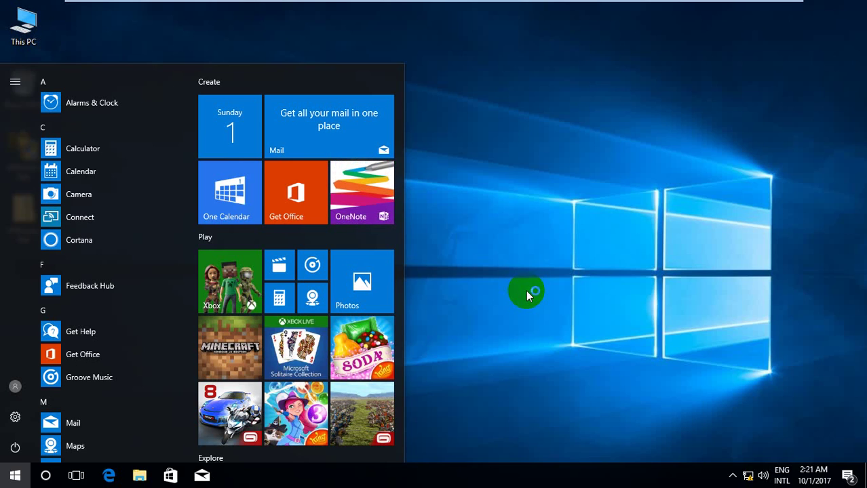
pyautogui.click(526, 291)
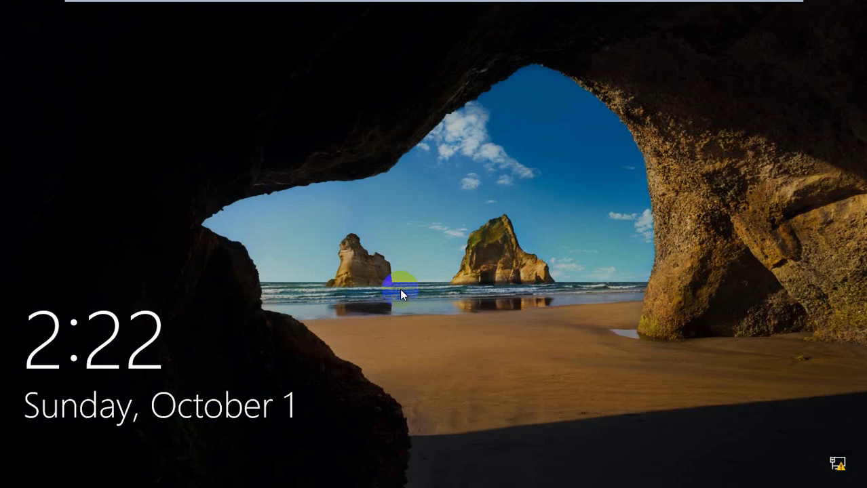
# Try signing in as Admin with the old password and dismiss the incorrect-password message
pyautogui.click(401, 290)
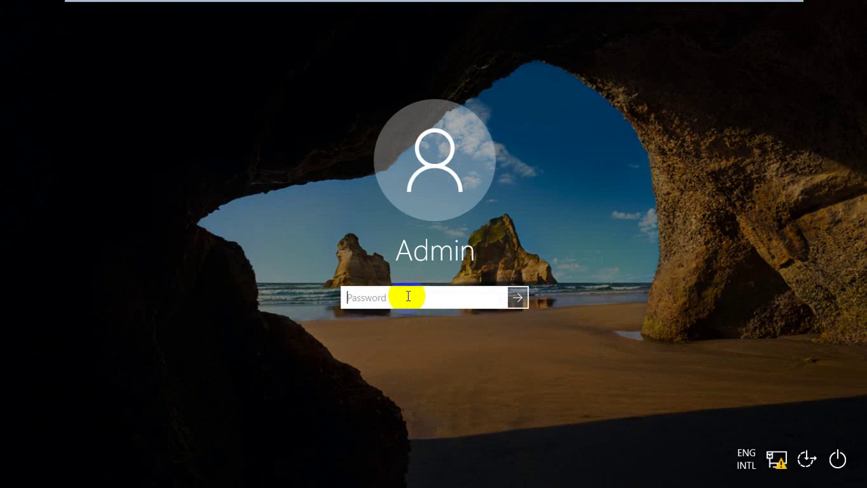
pyautogui.write('••••')
pyautogui.press('Return')
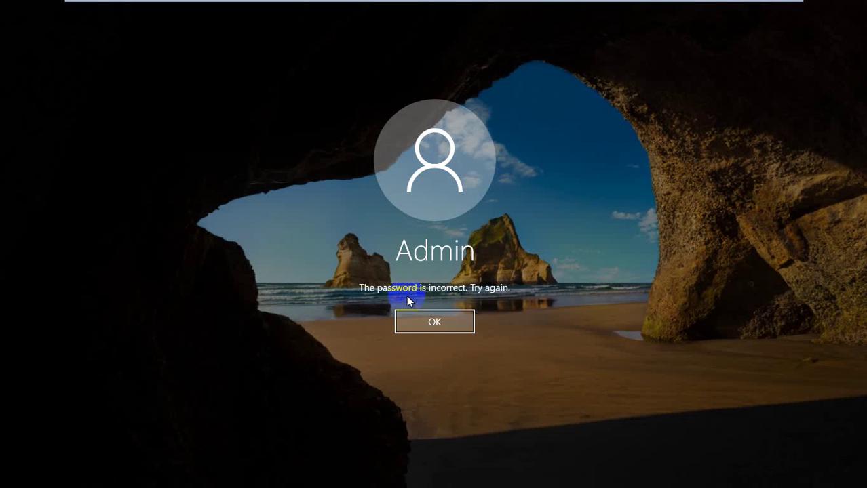
pyautogui.click(440, 322)
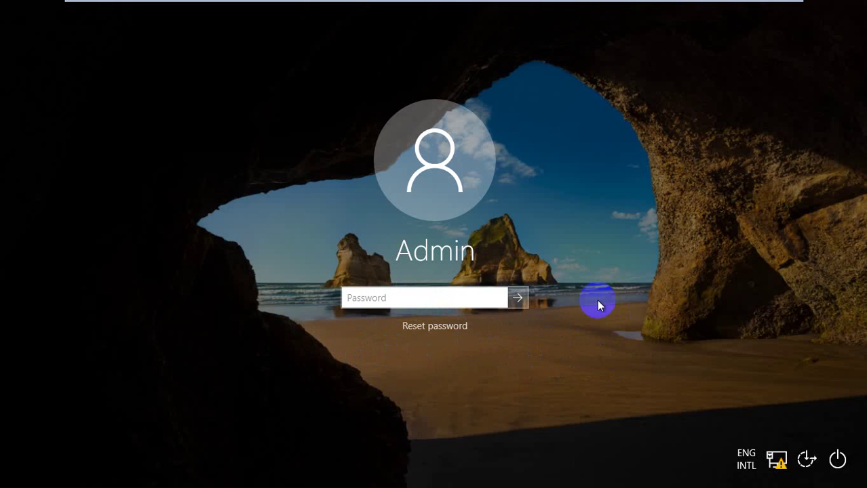
pyautogui.click(473, 319)
pyautogui.click(439, 325)
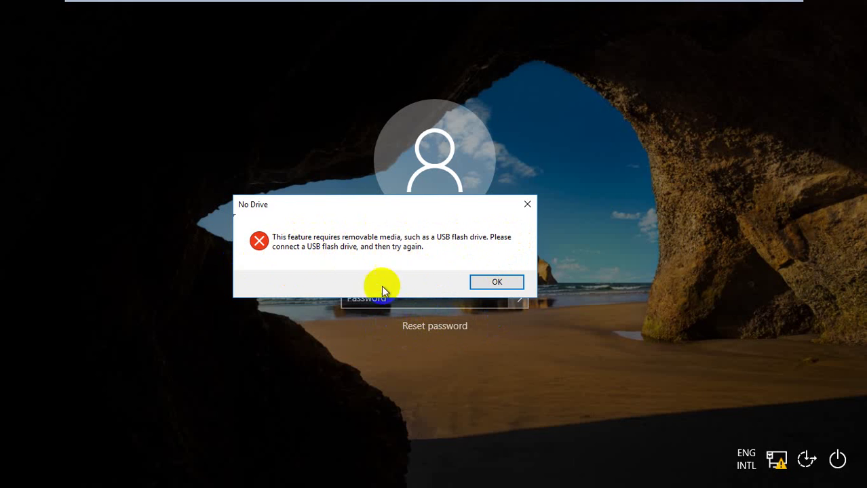
pyautogui.click(469, 358)
pyautogui.click(508, 297)
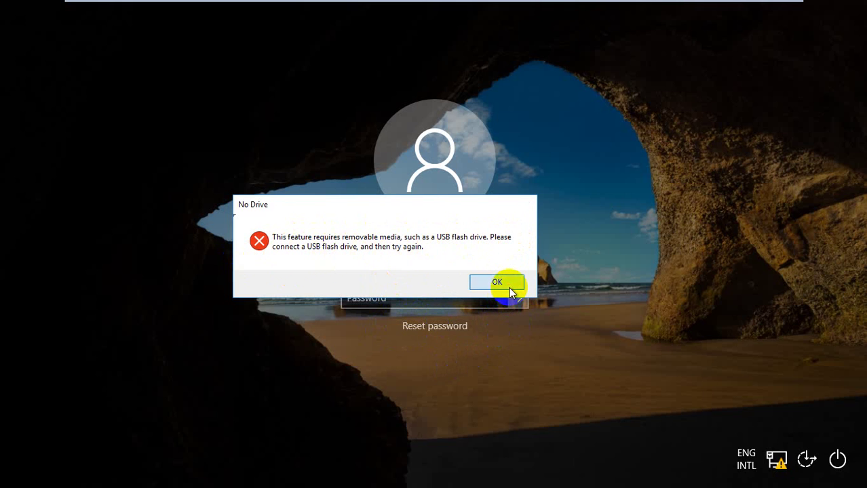
pyautogui.click(508, 286)
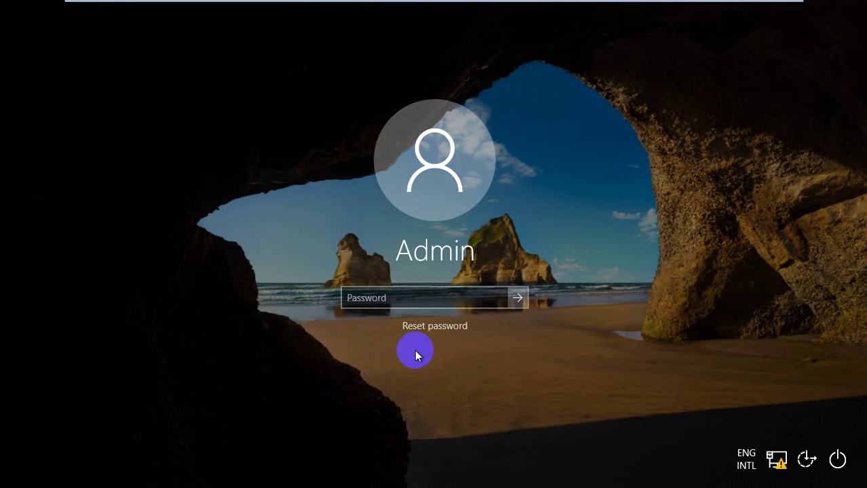
# Enter the new Admin password at the sign-in screen and submit it
pyautogui.click(438, 299)
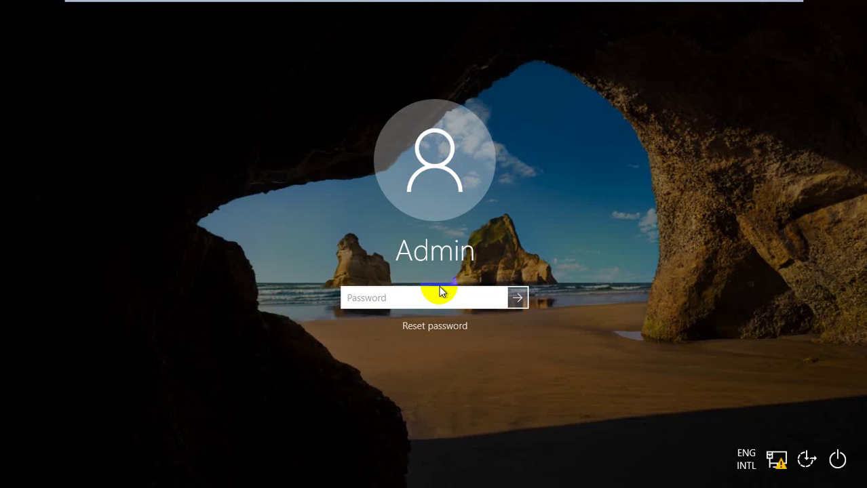
pyautogui.write('•••••••')
pyautogui.press('Return')
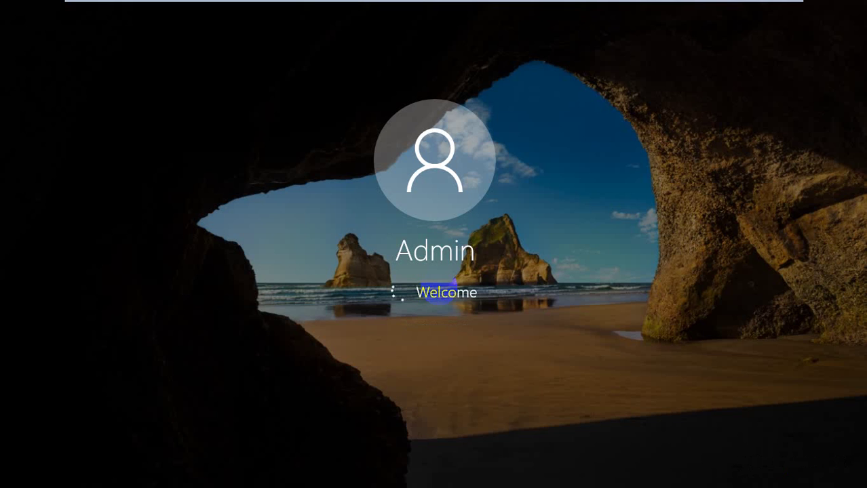